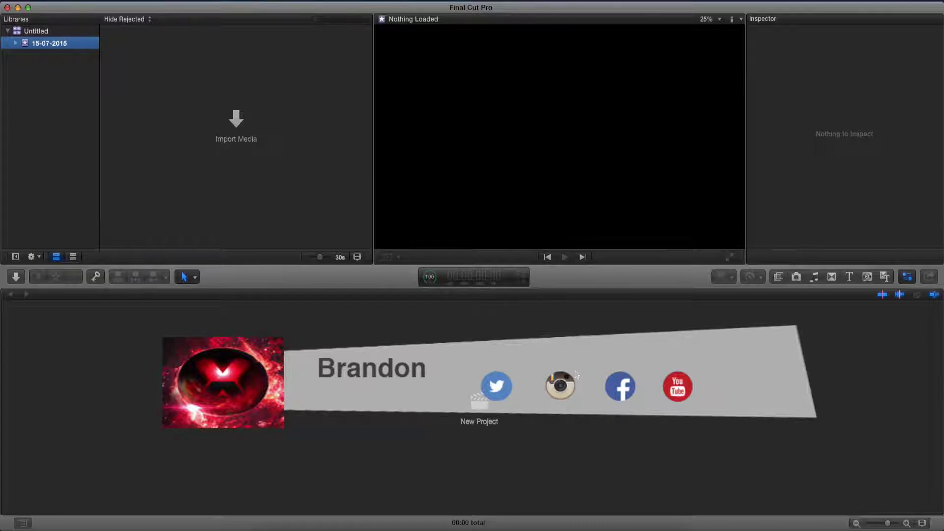
Create the Untitled Project and bring up the Media Import window.
click(485, 402)
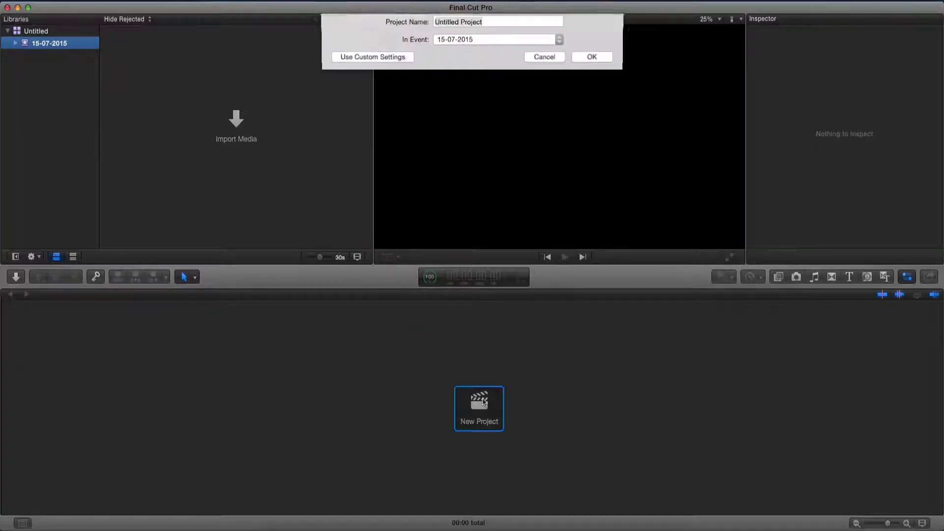
click(595, 56)
click(105, 3)
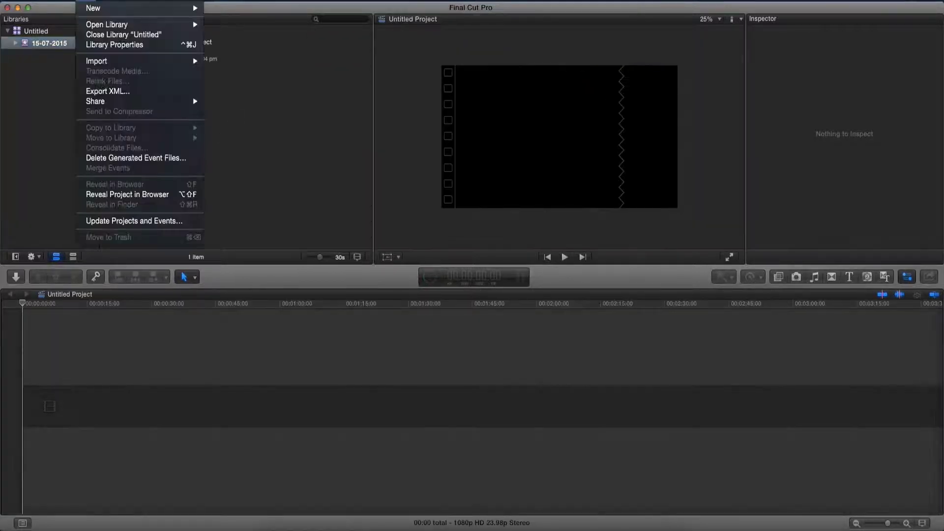
mouse_move(148, 59)
click(225, 60)
Import the desktop JPEG into the 15-07-2015 event and place it in the 1080p HD timeline.
click(305, 343)
click(743, 503)
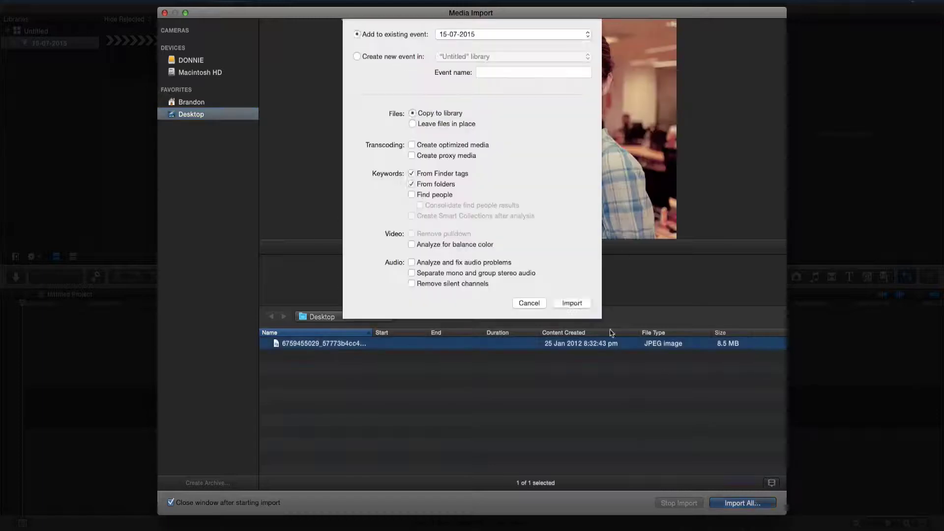
click(568, 301)
drag(212, 184, 77, 416)
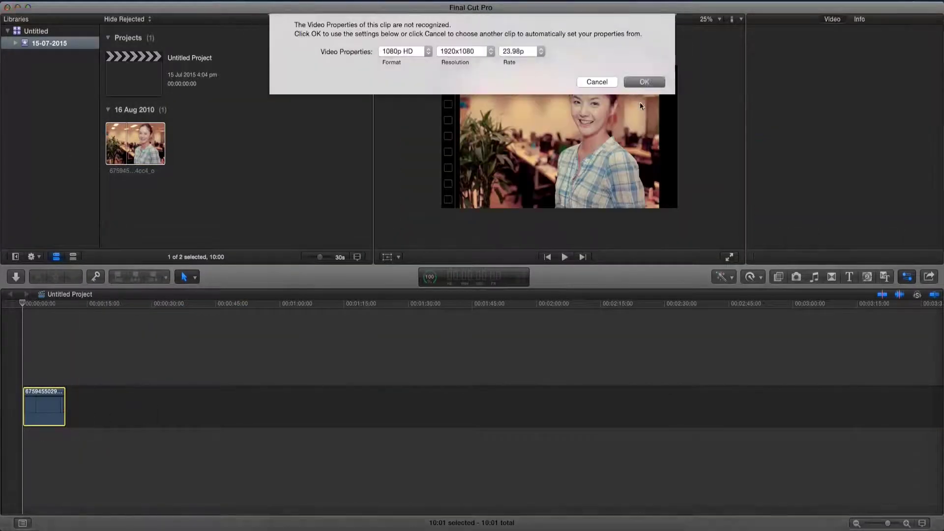
click(643, 80)
Scale the photo to 121.53%, move it down to Y -106.7 px, and park the playhead near 00:58.
click(222, 303)
click(386, 257)
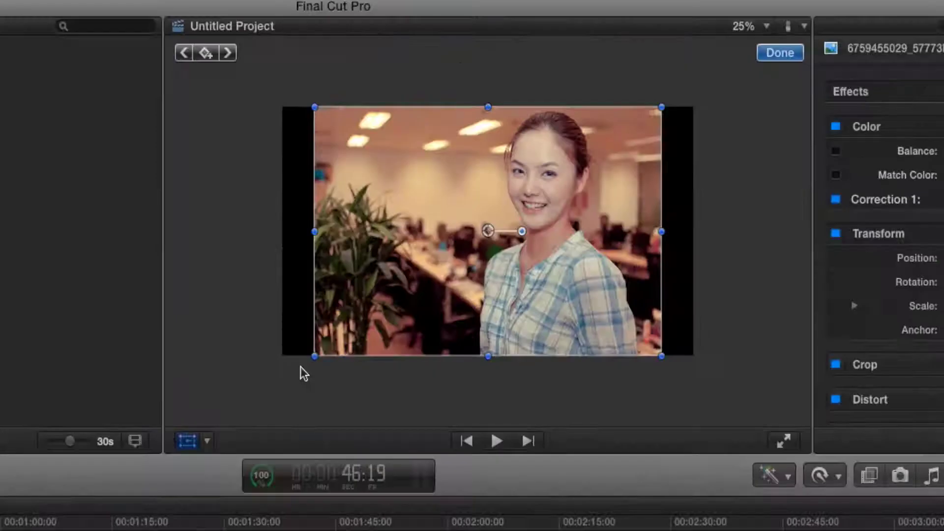
drag(460, 209, 441, 223)
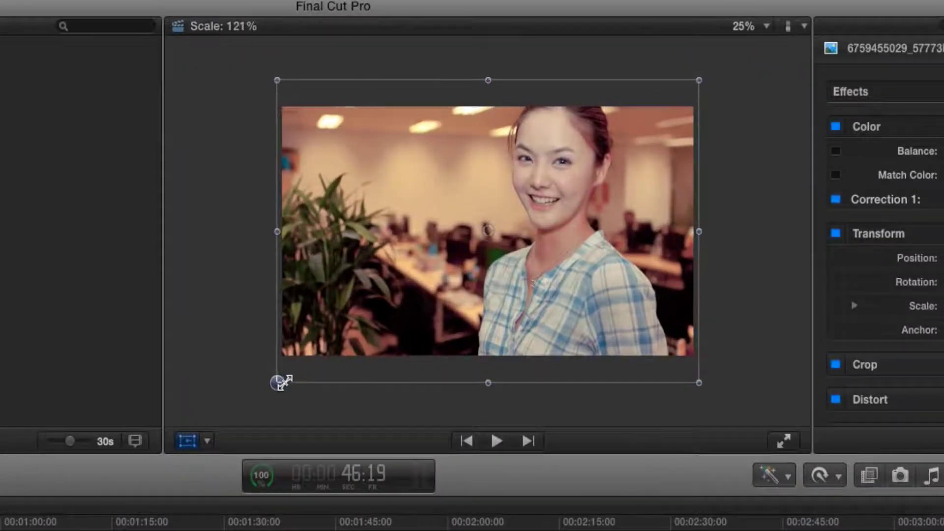
drag(281, 383, 281, 382)
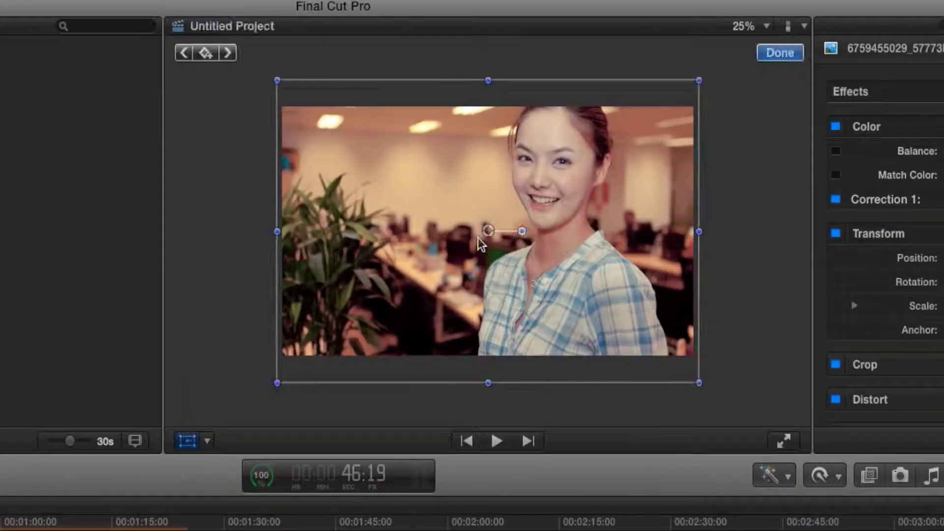
drag(480, 243, 486, 257)
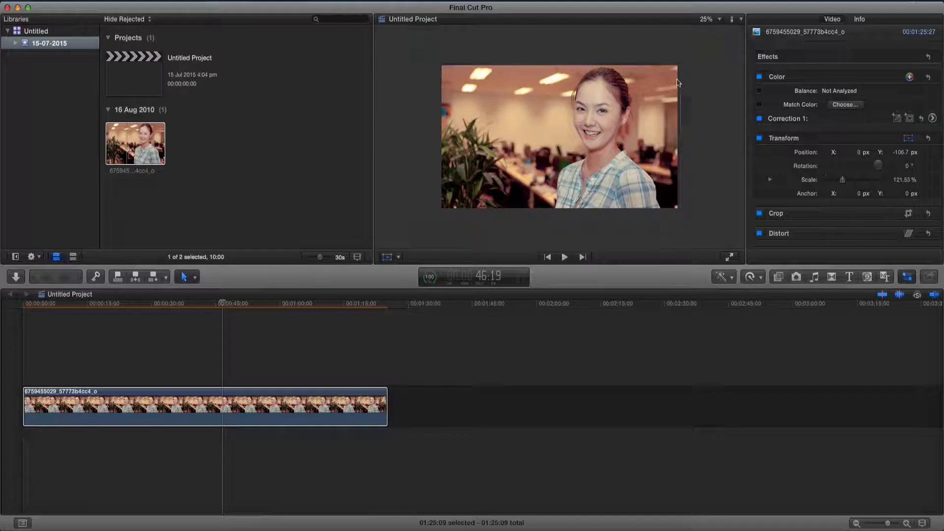
click(225, 408)
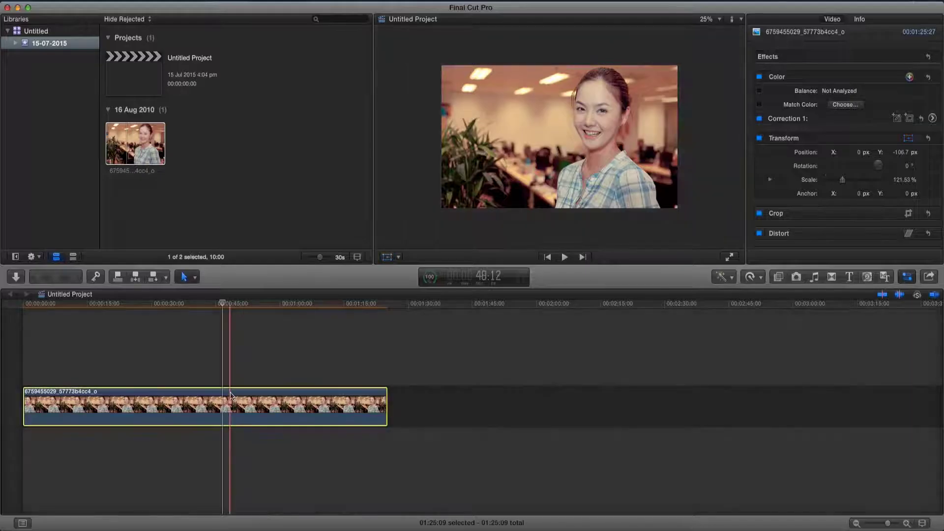
click(243, 303)
click(272, 307)
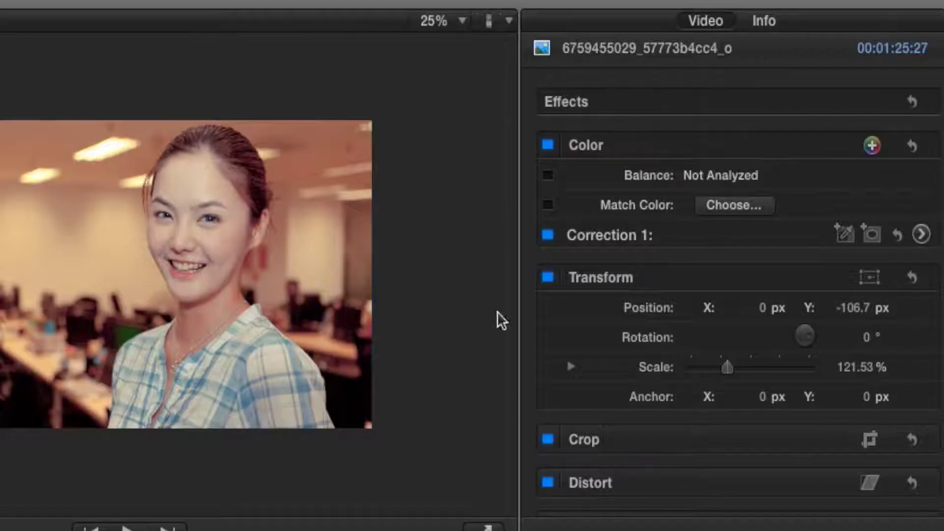
scroll(551, 270, down, 1)
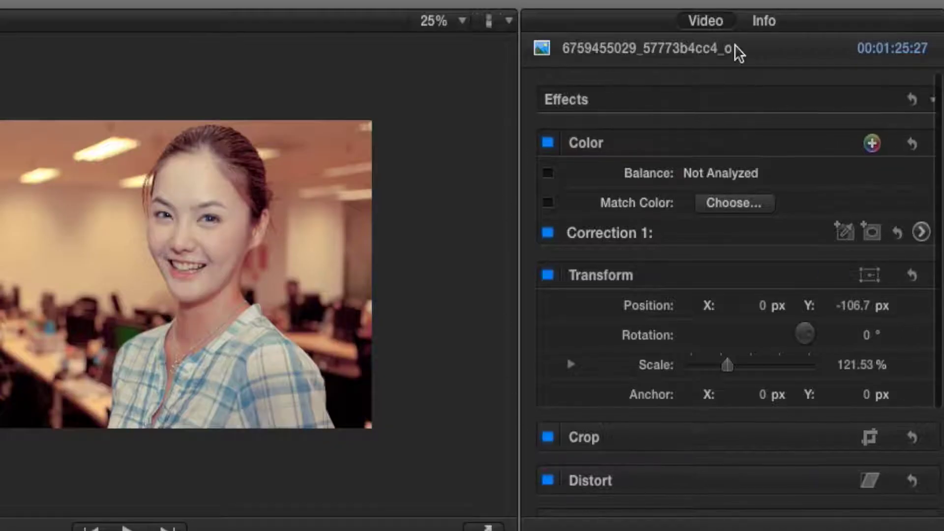
click(872, 233)
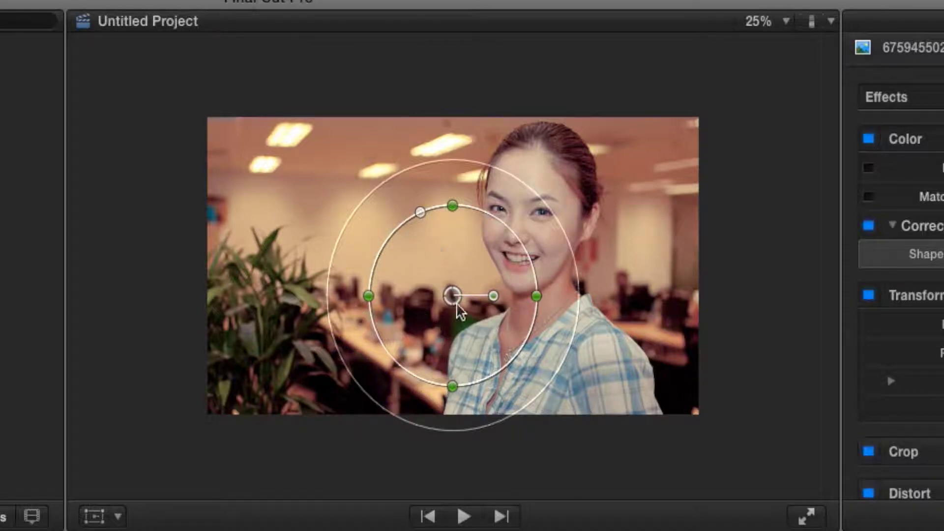
Center the oval mask on the woman's face and stretch it from hairline down over her body.
drag(453, 297, 540, 284)
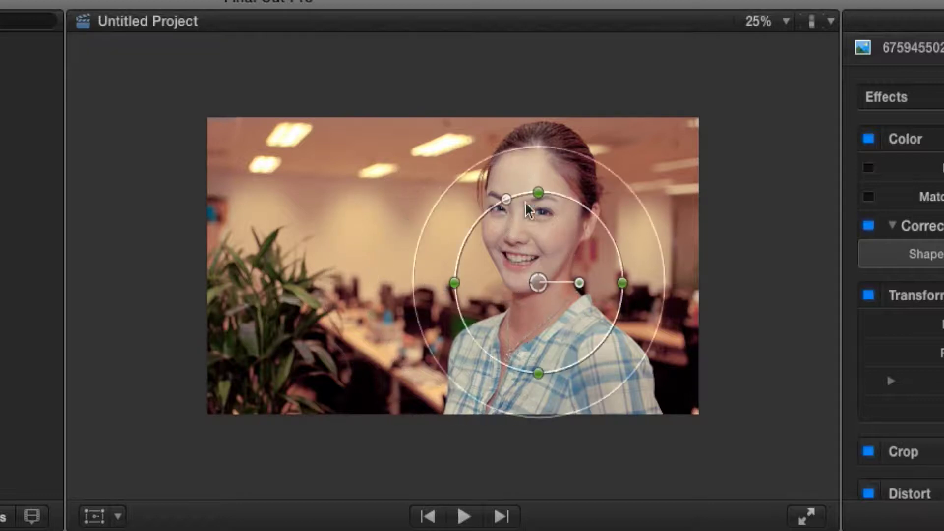
drag(538, 191, 538, 147)
drag(455, 282, 439, 283)
drag(539, 420, 537, 471)
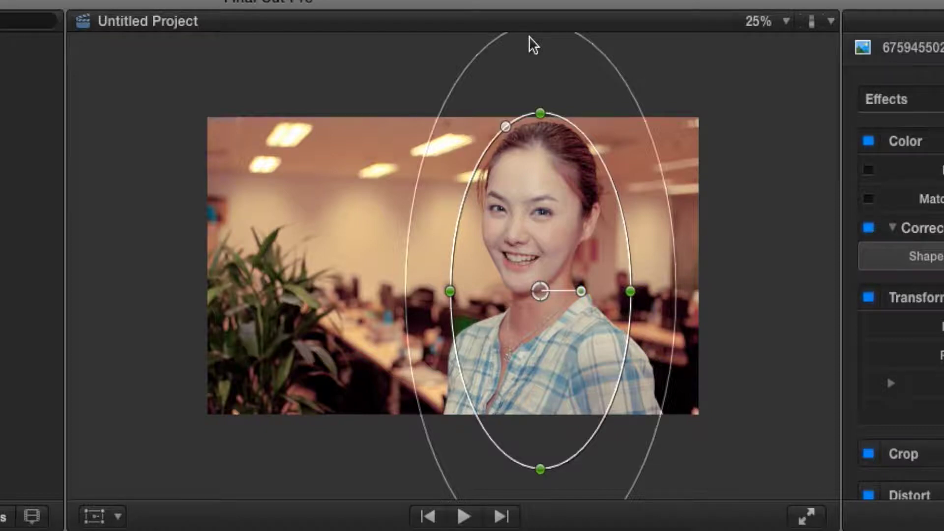
Adjust the mask's outer feather ring to a wider, soft edge.
drag(451, 90, 355, 81)
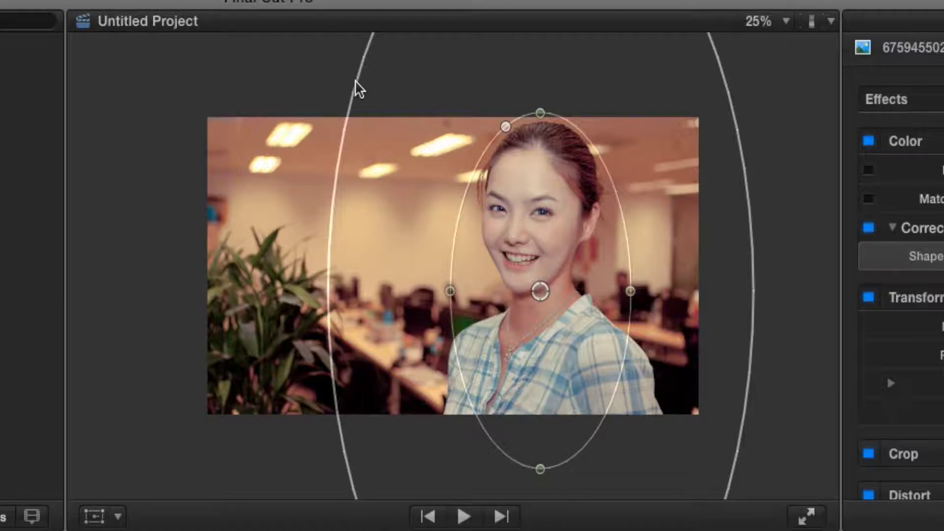
drag(359, 89, 465, 99)
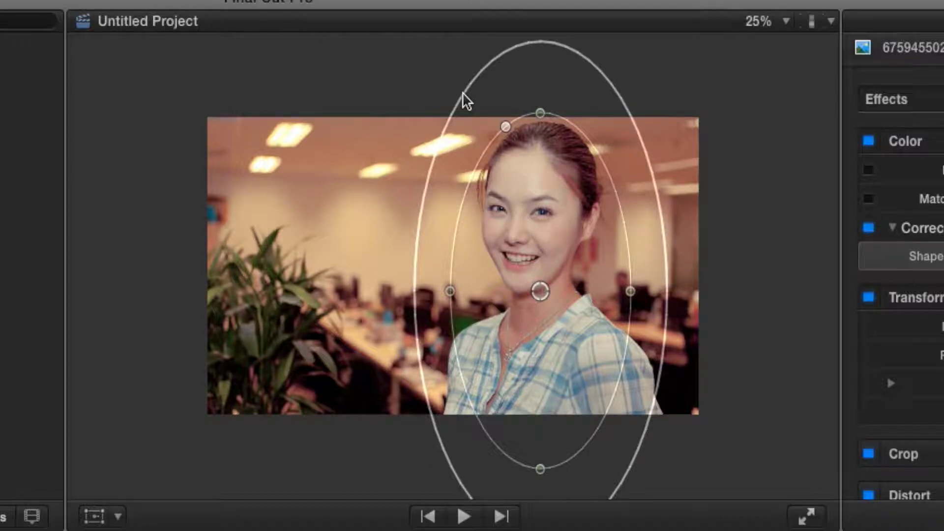
drag(462, 96, 441, 91)
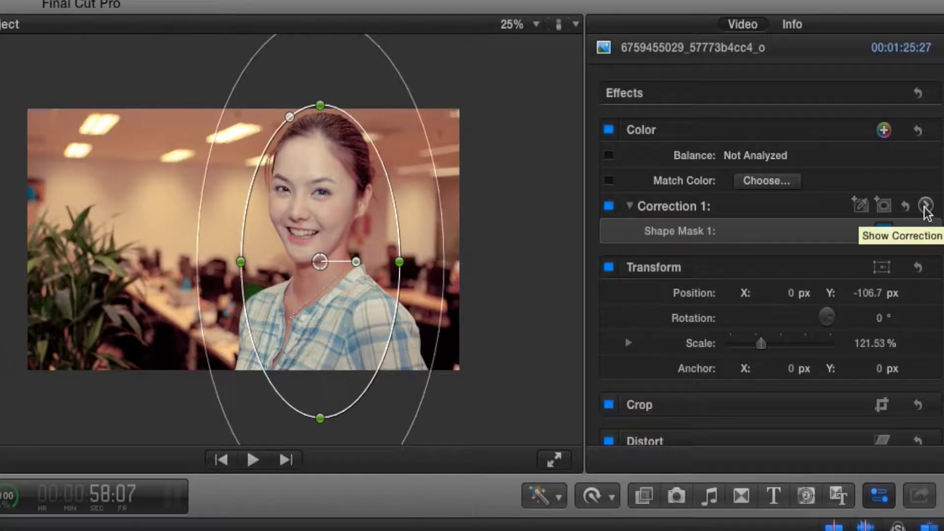
Show Correction 1's Exposure controls and set the mask to affect the Outside area.
click(925, 205)
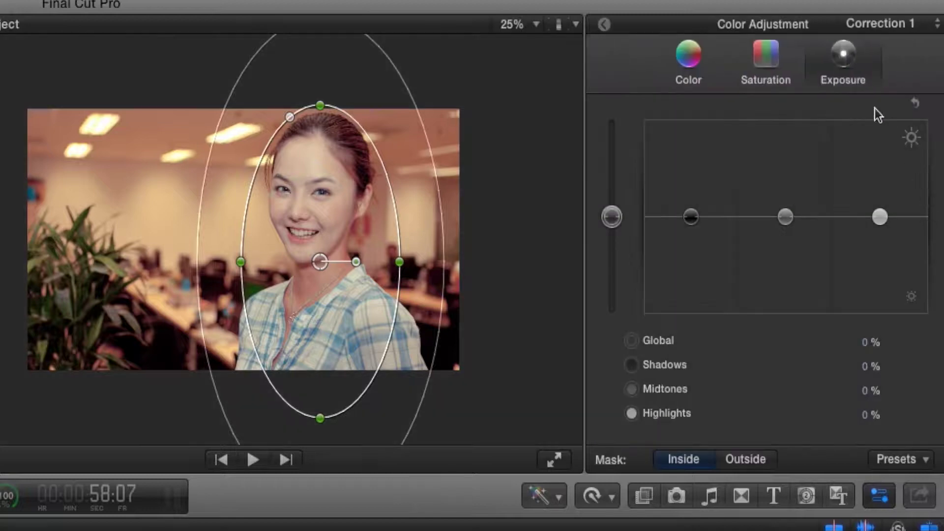
click(836, 56)
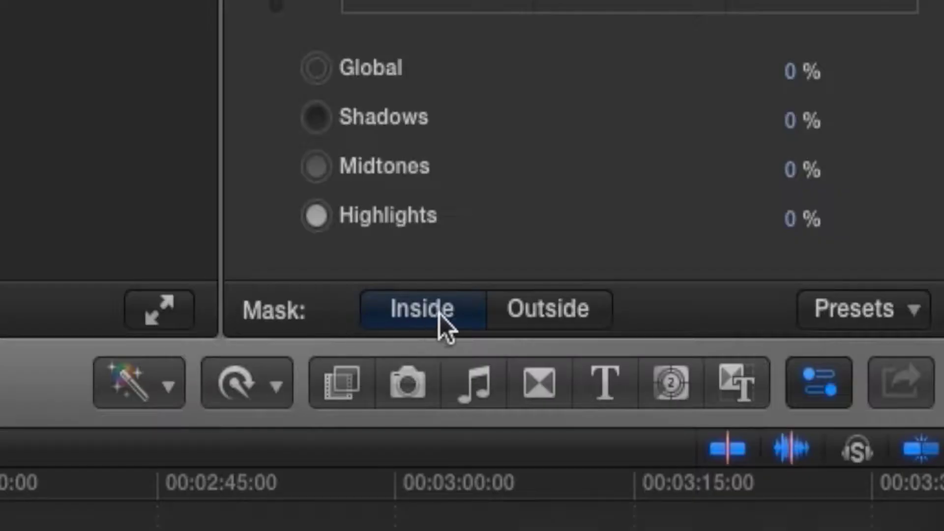
click(548, 312)
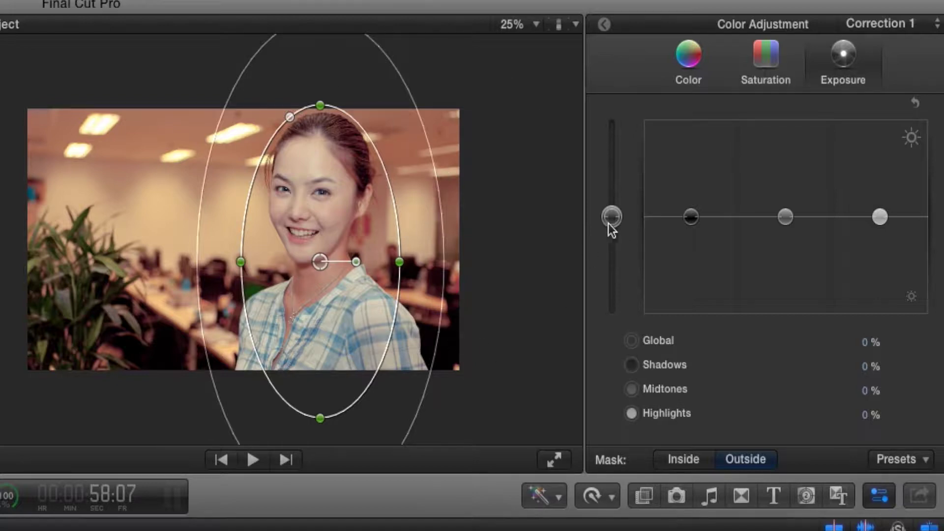
Lower the Global exposure outside the mask to -12%, fine-tuning the feather edge along the way.
mouse_move(610, 224)
mouse_down()
mouse_move(614, 168)
mouse_move(611, 253)
mouse_move(611, 220)
mouse_up()
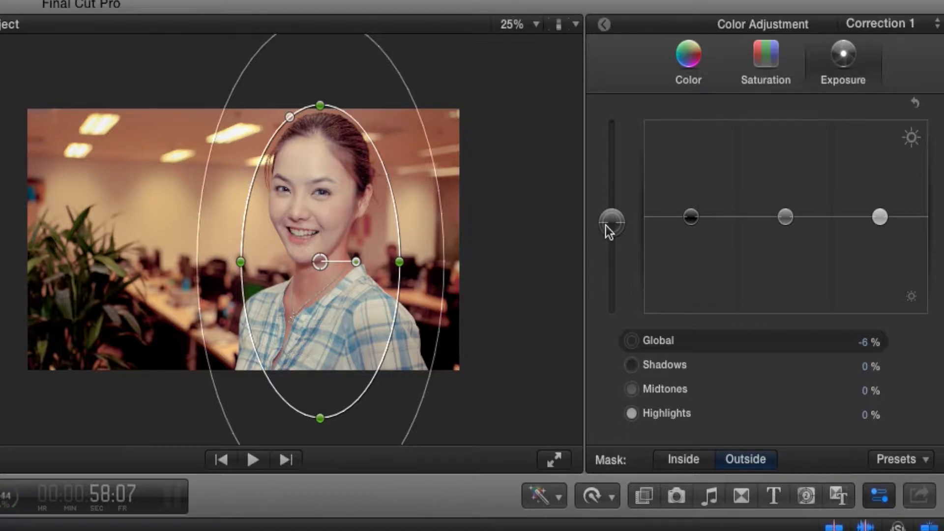
drag(606, 225, 584, 235)
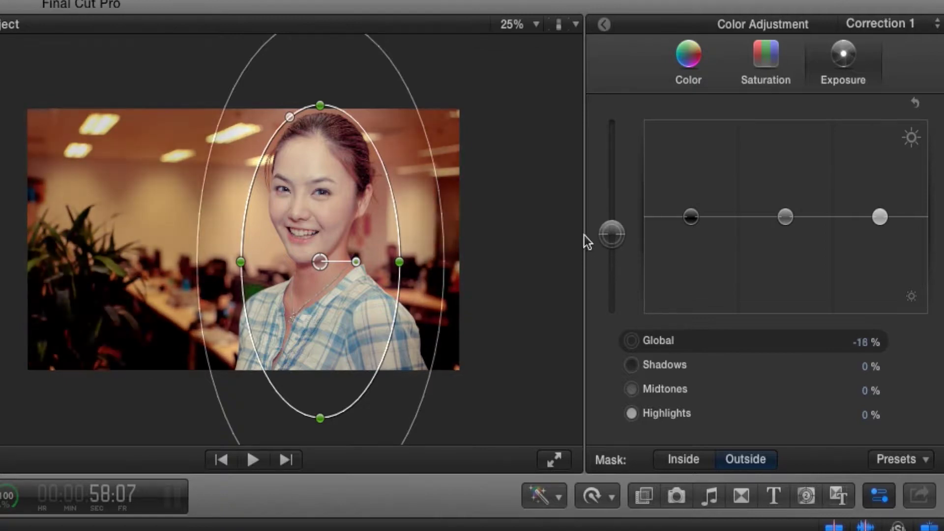
drag(197, 273, 210, 274)
drag(612, 242, 617, 231)
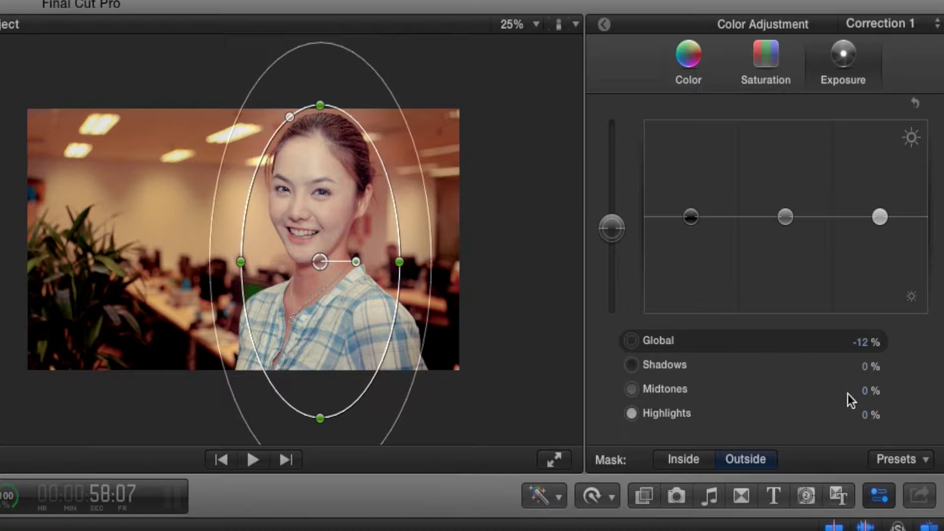
click(604, 24)
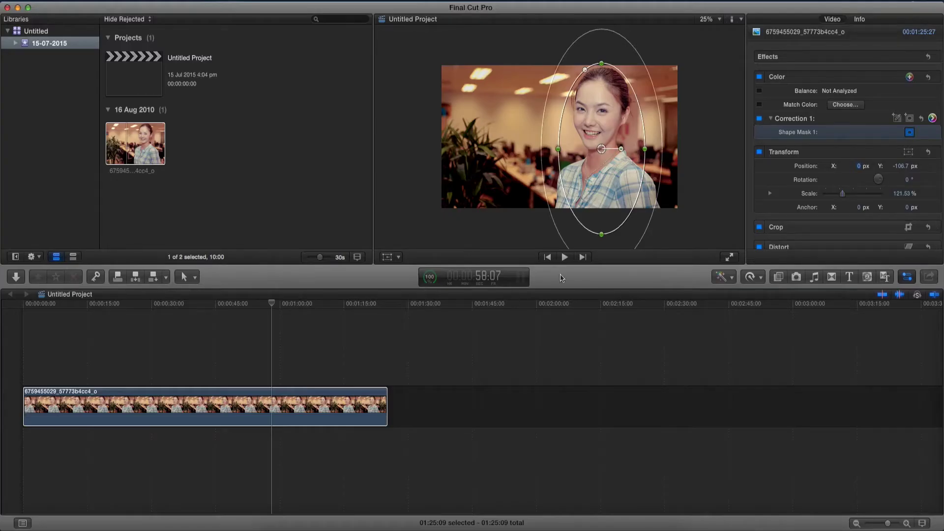
Skim the timeline clip, leaving the playhead near 02:00:15 past the photo's end.
click(539, 379)
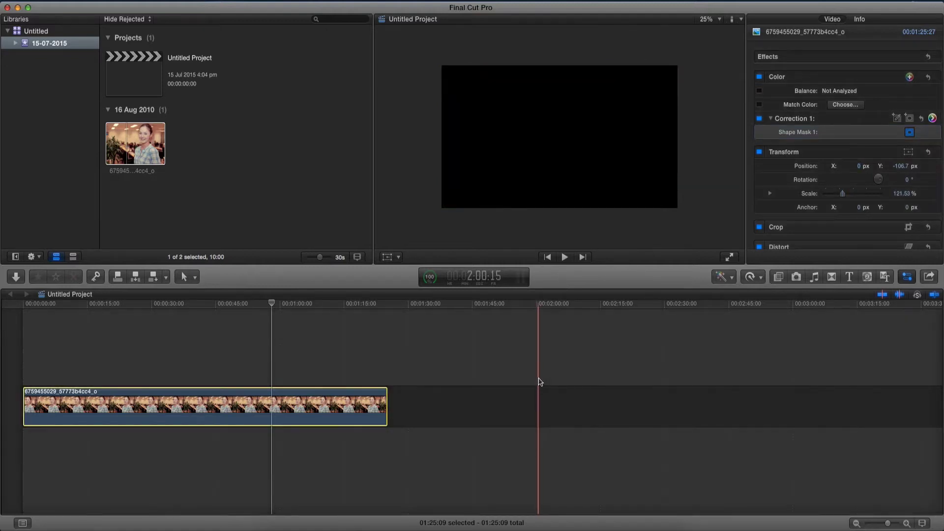